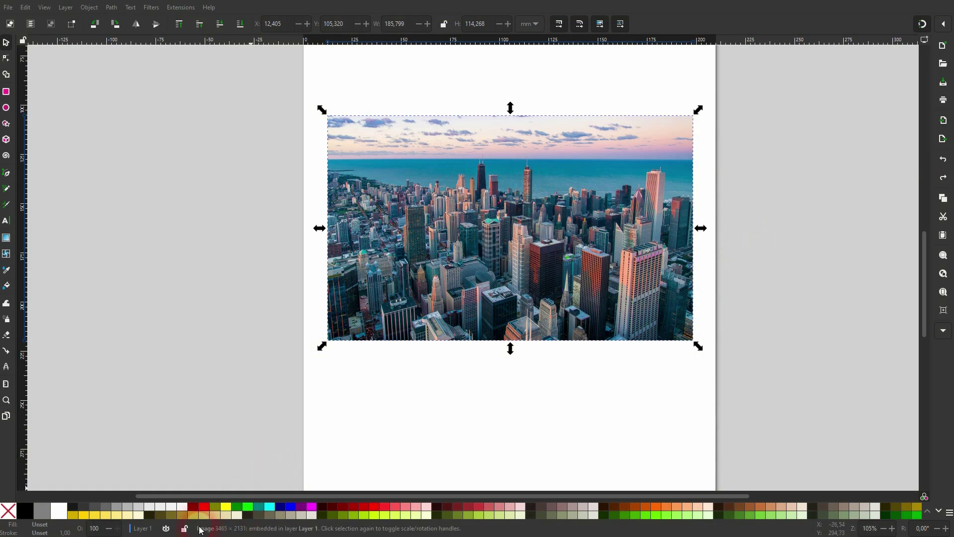
Draw a rectangle over the photo's top-left corner and a circle over its right side.
left_click(262, 294)
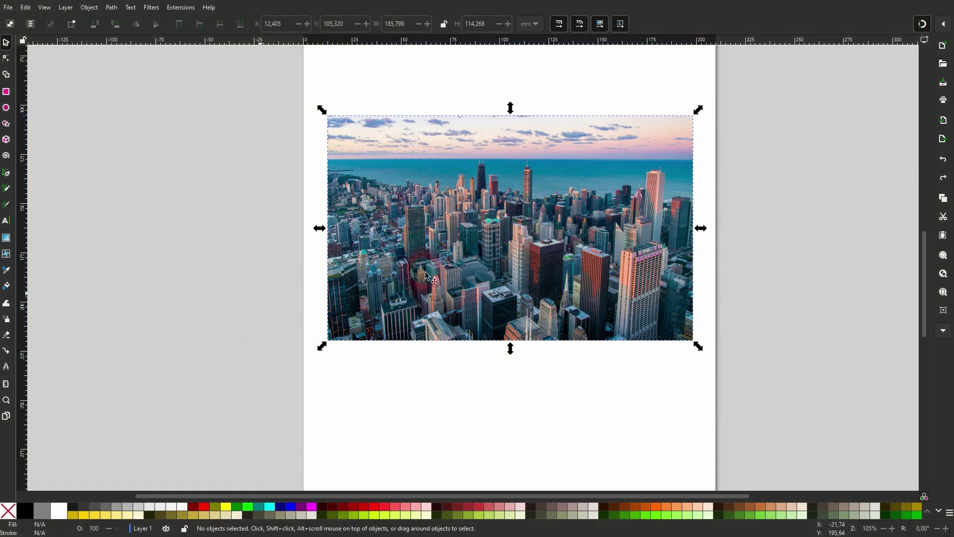
left_click(6, 92)
left_click_drag(242, 99, 444, 219)
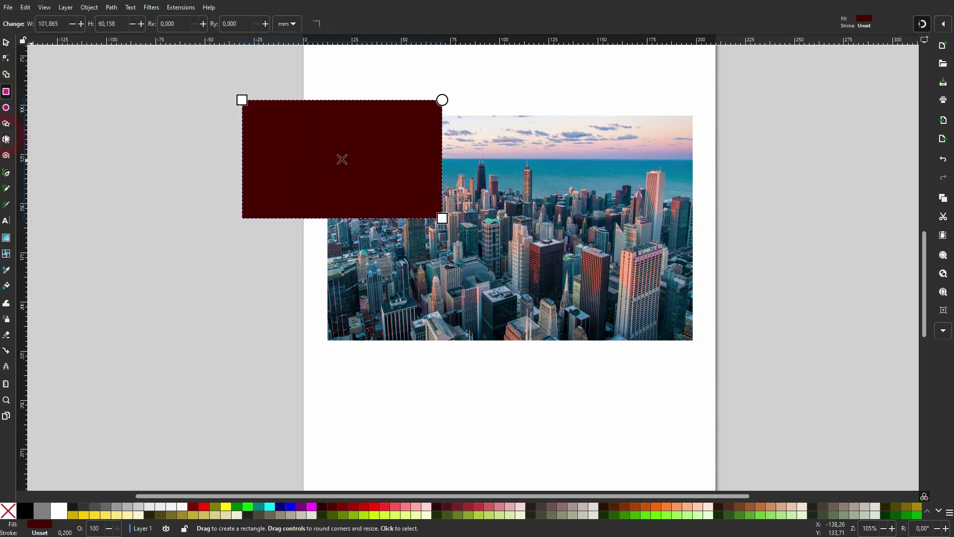
left_click(10, 108)
left_click_drag(568, 197, 638, 277)
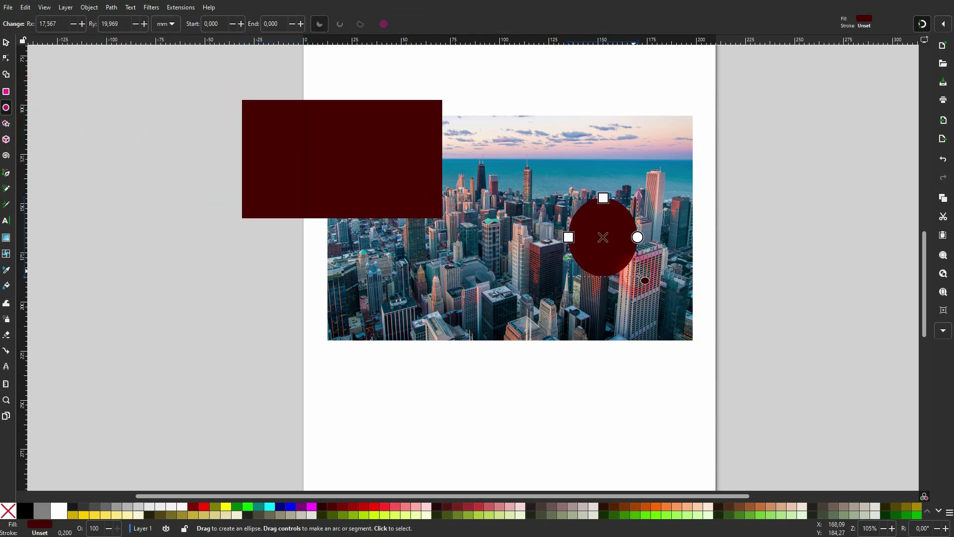
Draw a five-pointed star on the photo, then select the photo and all three shapes.
left_click(6, 123)
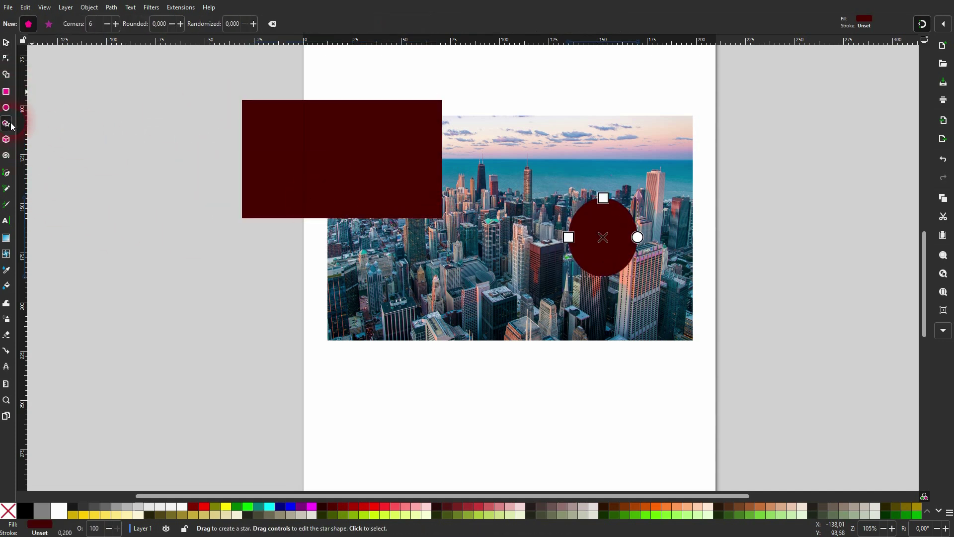
left_click(48, 23)
left_click_drag(429, 269, 447, 306)
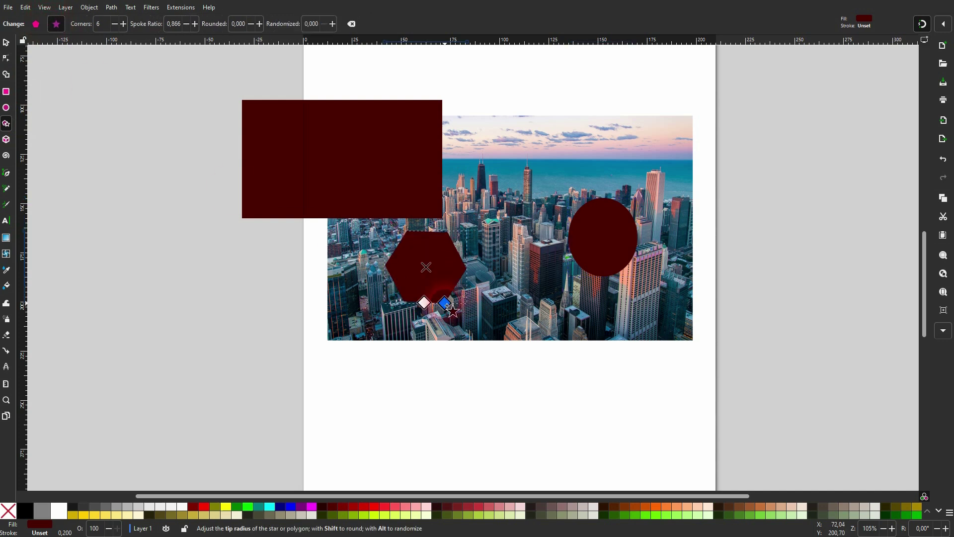
key("Delete")
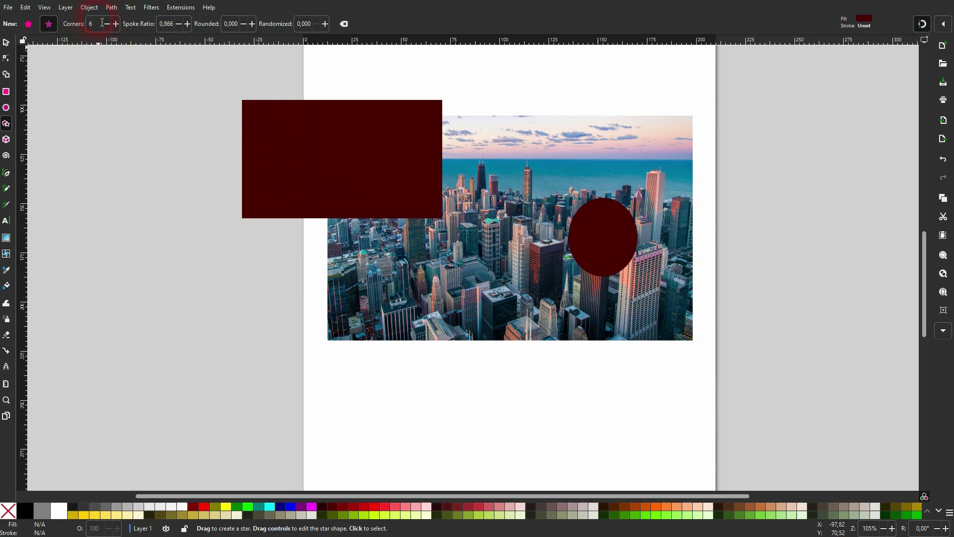
left_click(109, 27)
mouse_move(442, 256)
left_mouse_down()
mouse_move(467, 287)
mouse_move(454, 263)
left_mouse_up()
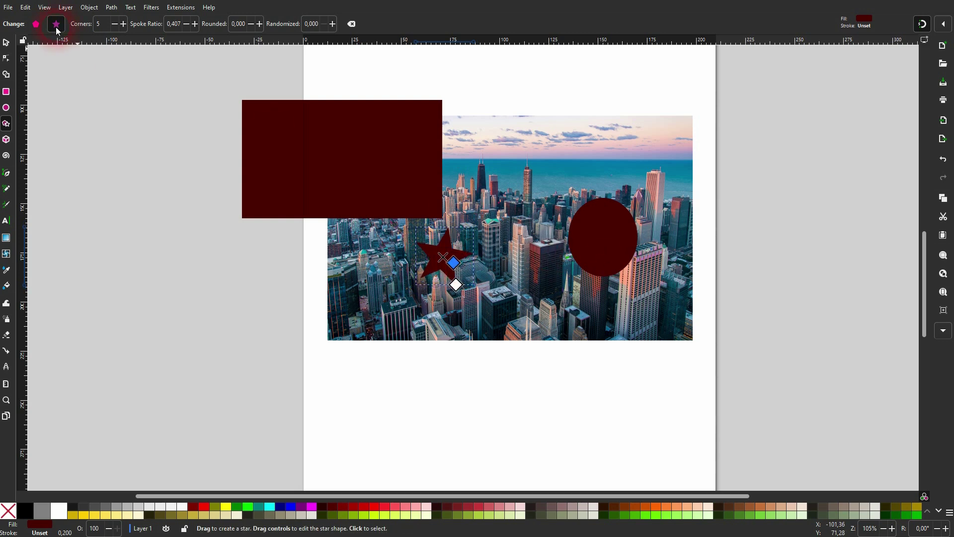
left_click(7, 45)
left_click_drag(128, 377, 767, 83)
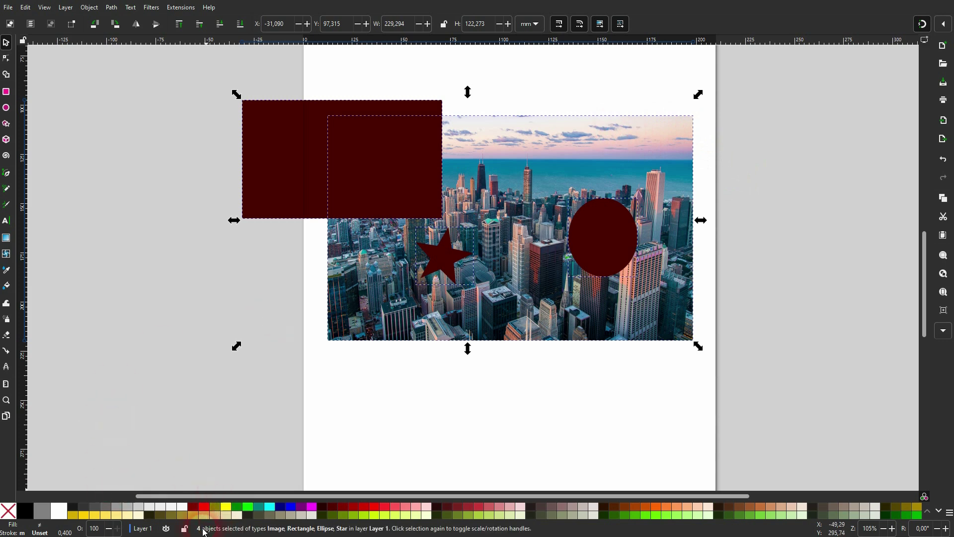
In Shape Builder, keep only the photo fragments under the rectangle, star and circle.
left_click(6, 75)
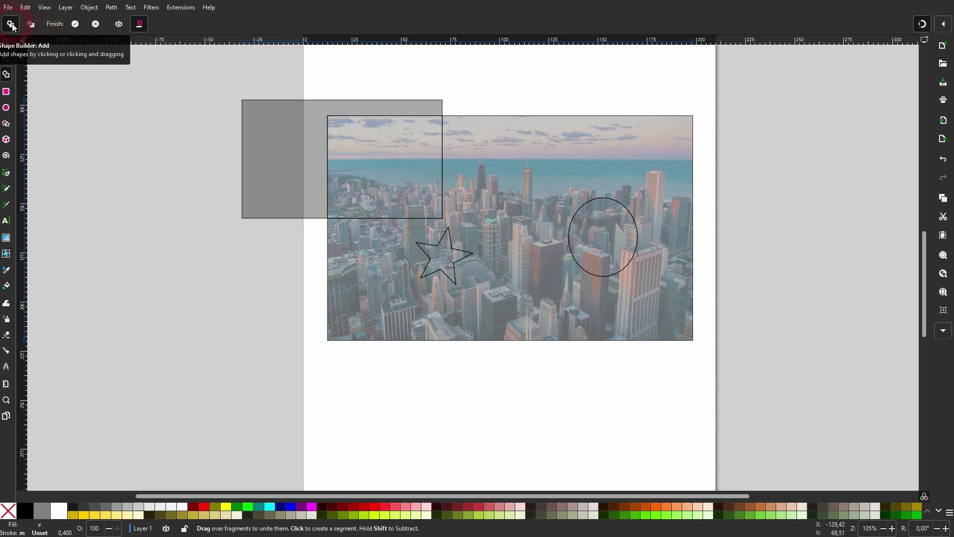
mouse_move(411, 187)
left_mouse_down()
mouse_move(451, 264)
mouse_move(603, 247)
left_mouse_up()
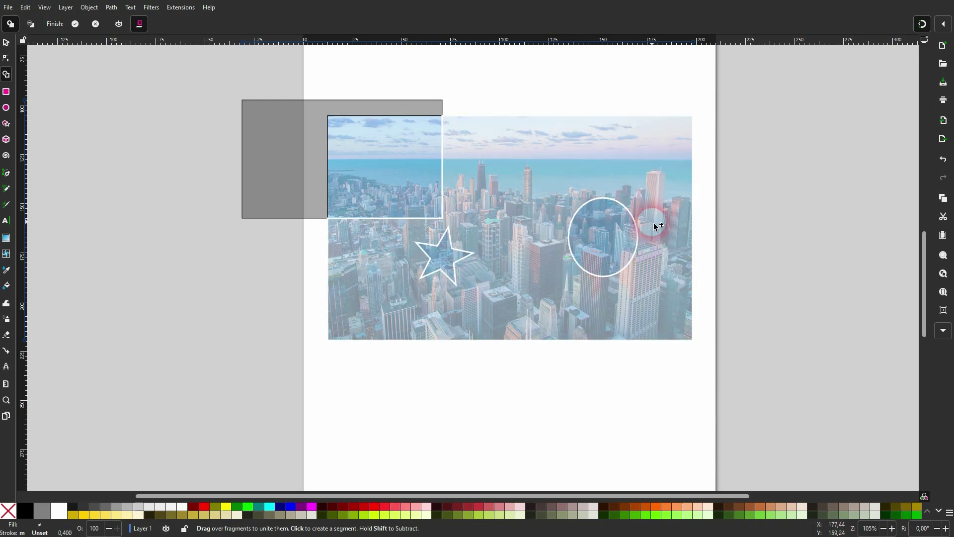
key("Return")
left_click(76, 24)
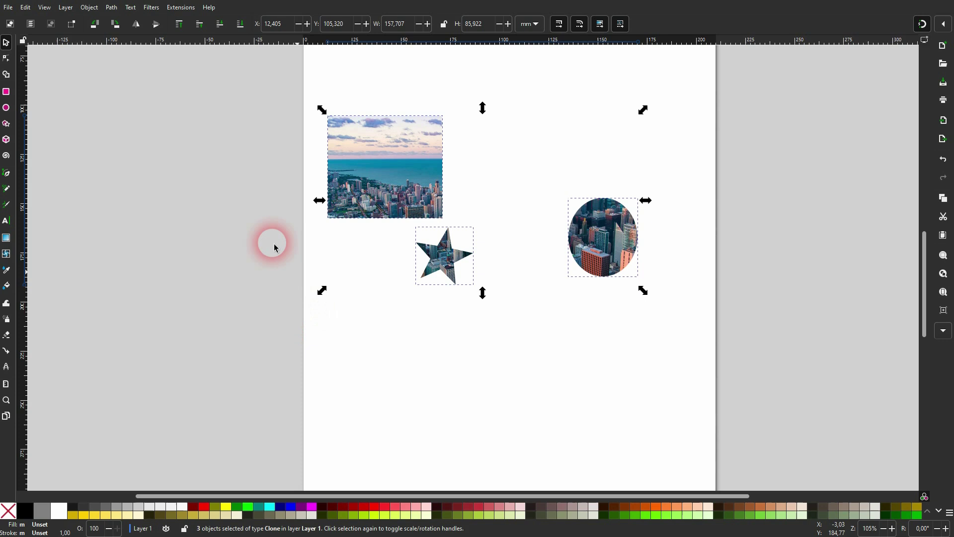
Move the rectangle crop to the top left, the circle upper right and the star lower down.
left_click(233, 227)
left_click_drag(391, 174, 377, 132)
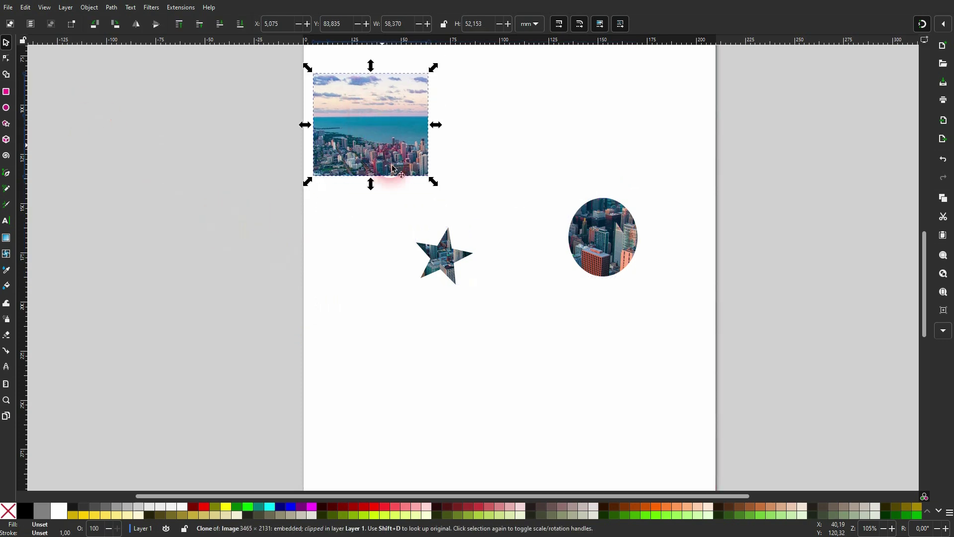
left_click_drag(434, 258, 411, 288)
left_click_drag(609, 239, 620, 201)
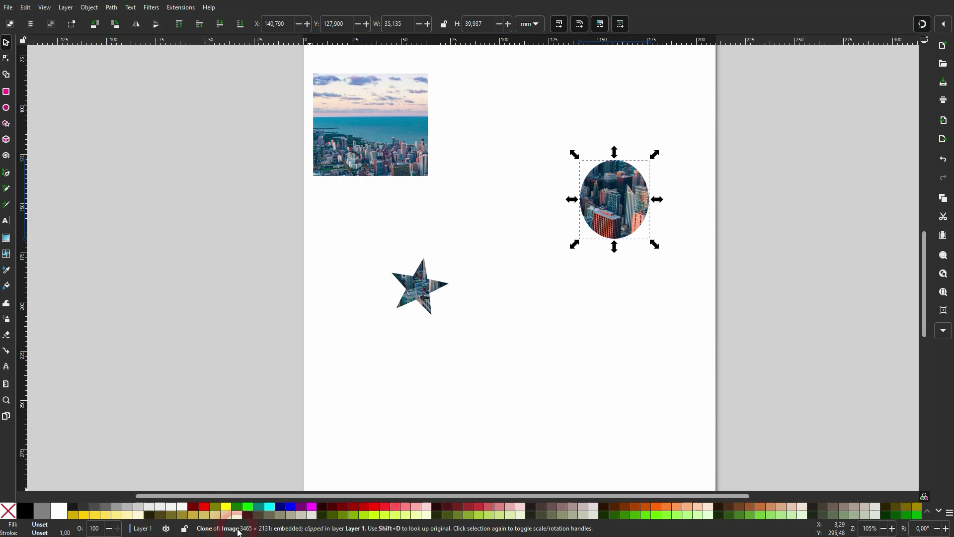
left_click(419, 286)
left_click(391, 149)
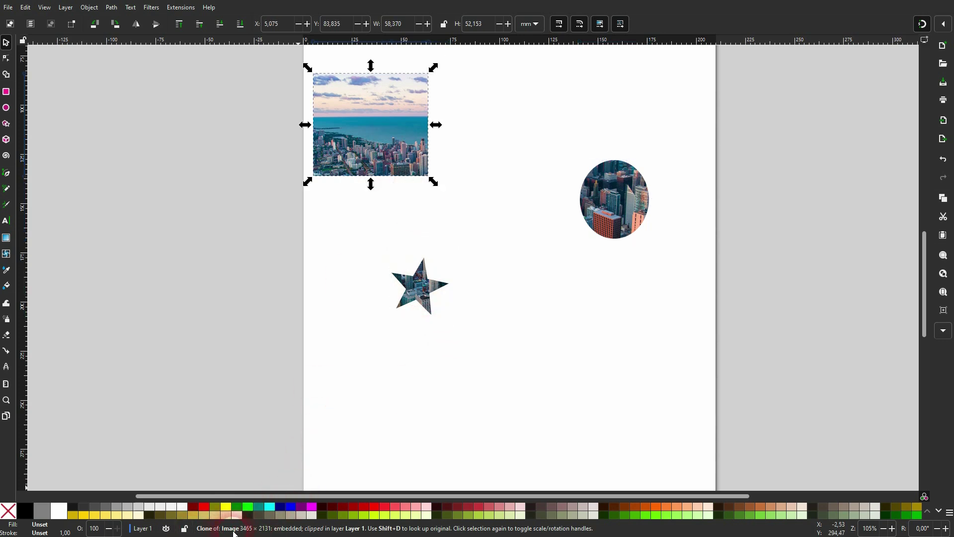
Release the clip on the rectangle piece, move the freed photo clone, then undo the move and scaling.
right_click(384, 133)
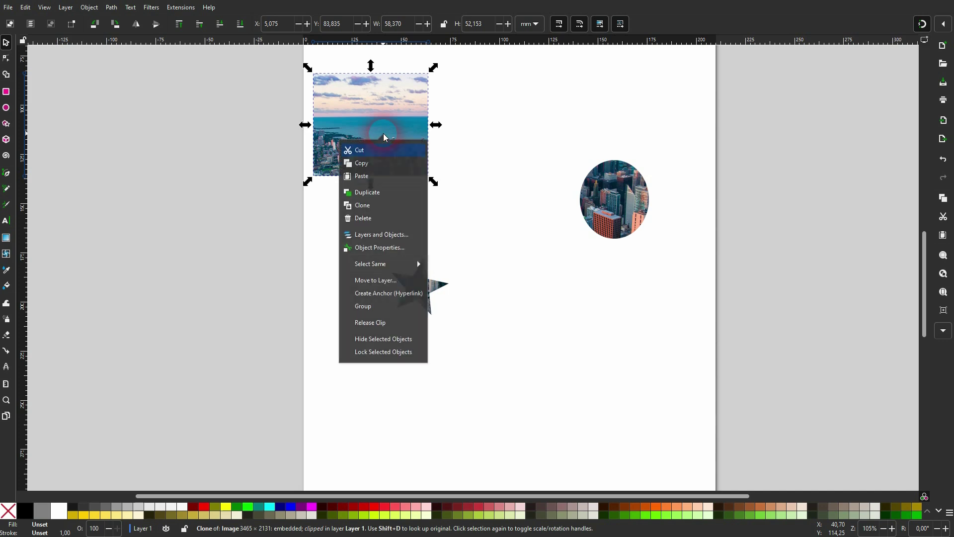
left_click(380, 324)
left_click(797, 267)
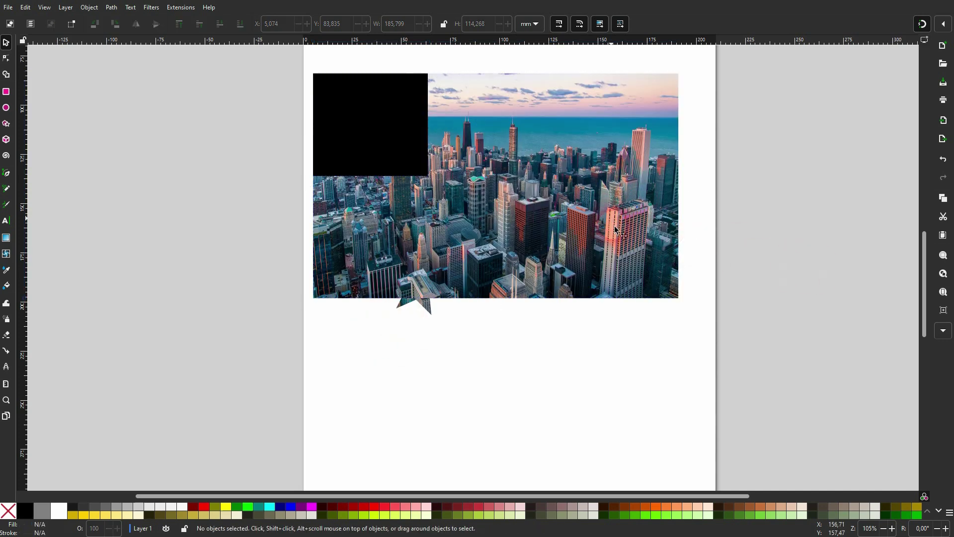
left_click_drag(524, 280, 638, 377)
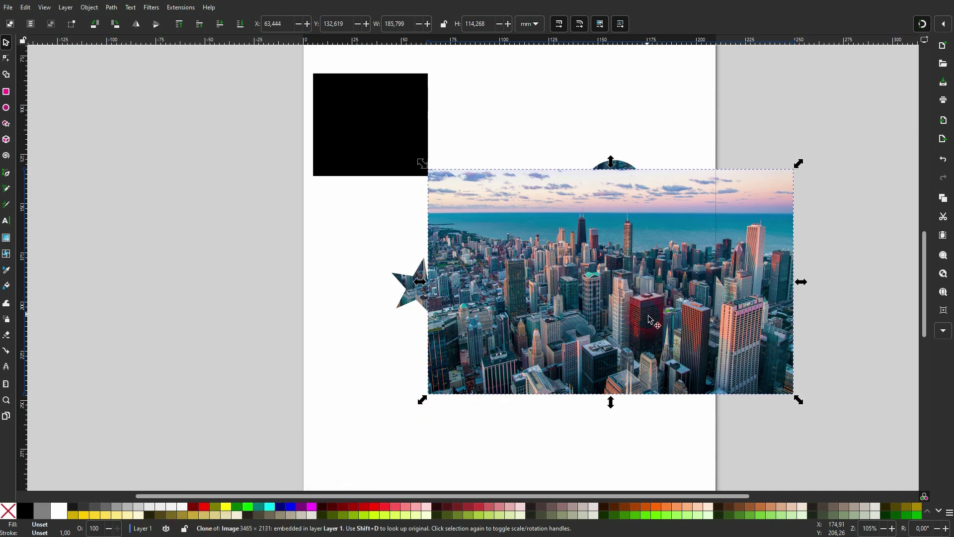
key("ctrl+z")
key("ctrl+z")
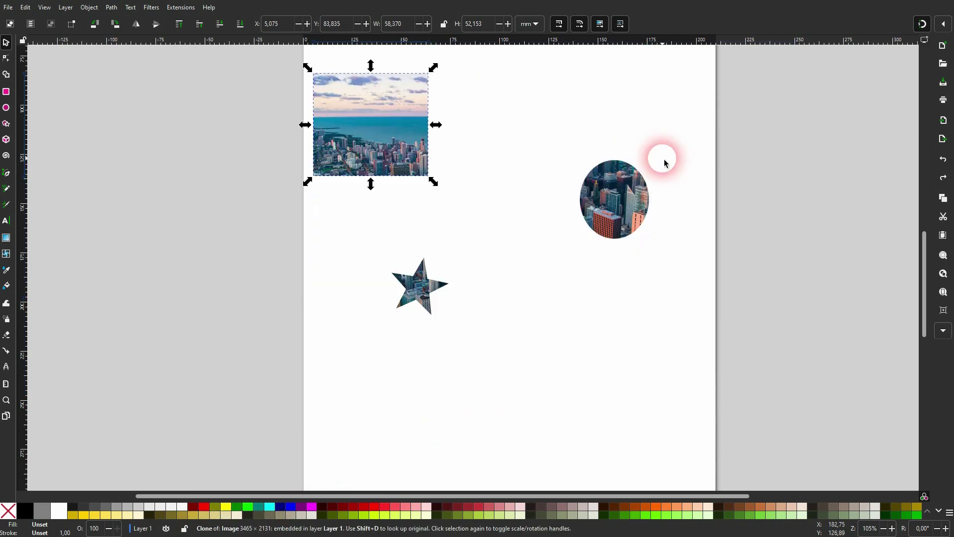
key("ctrl+z")
key("ctrl+z")
key("ctrl+z")
key("ctrl+z")
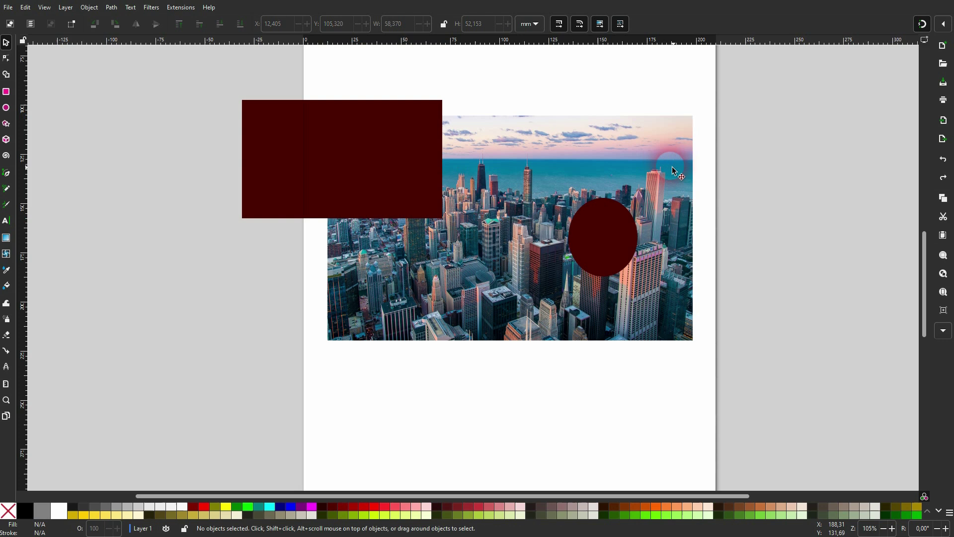
Delete the dark red rectangle and move the circle onto the photo's centre.
left_click(594, 259)
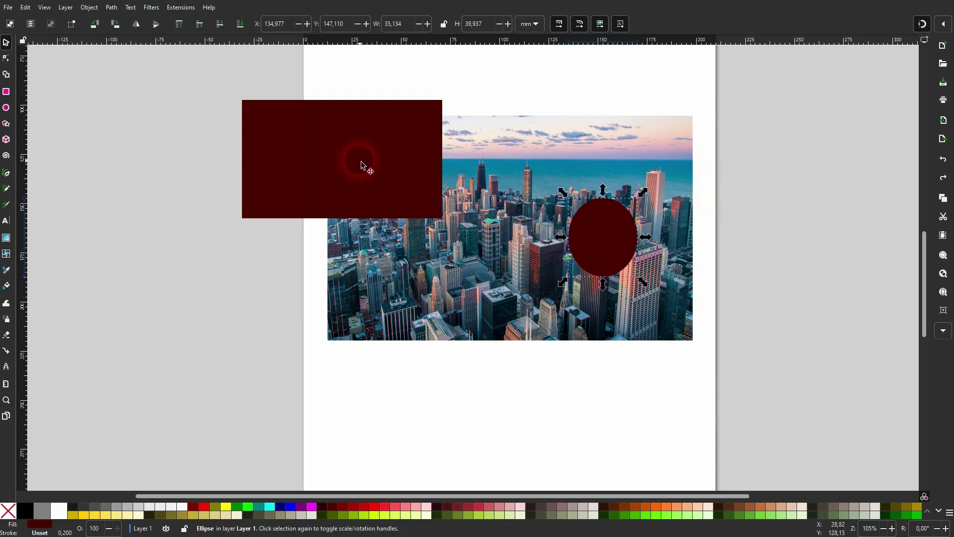
left_click(425, 184)
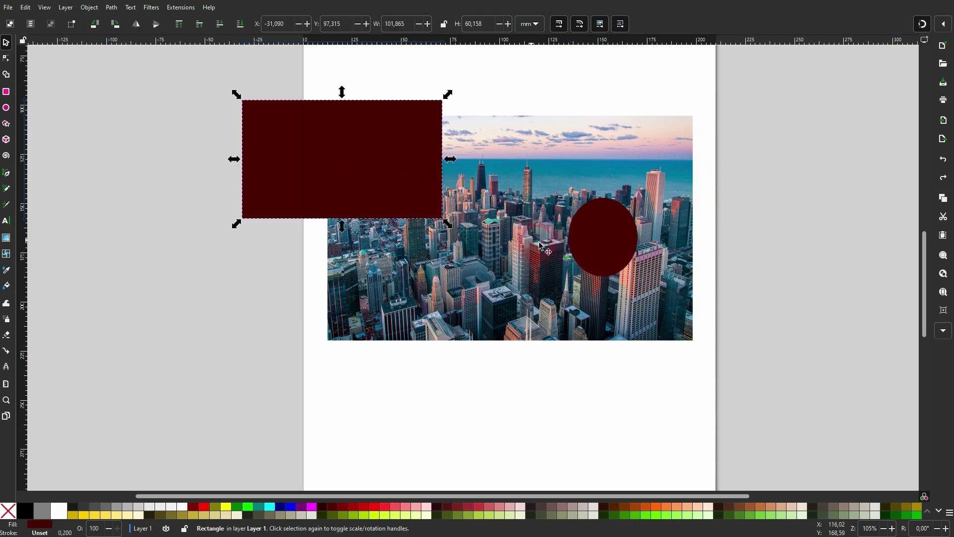
key("Delete")
left_click_drag(600, 245, 490, 248)
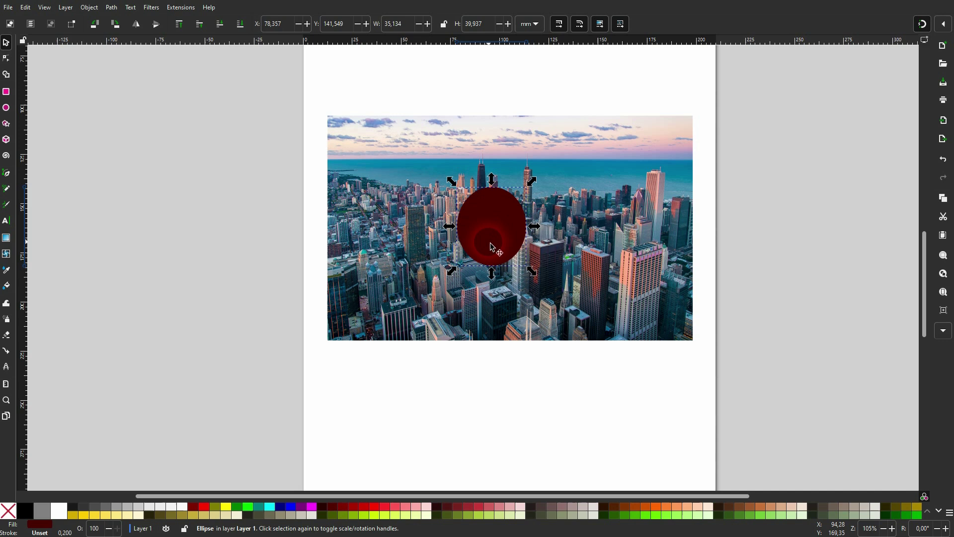
left_click_drag(230, 386, 789, 76)
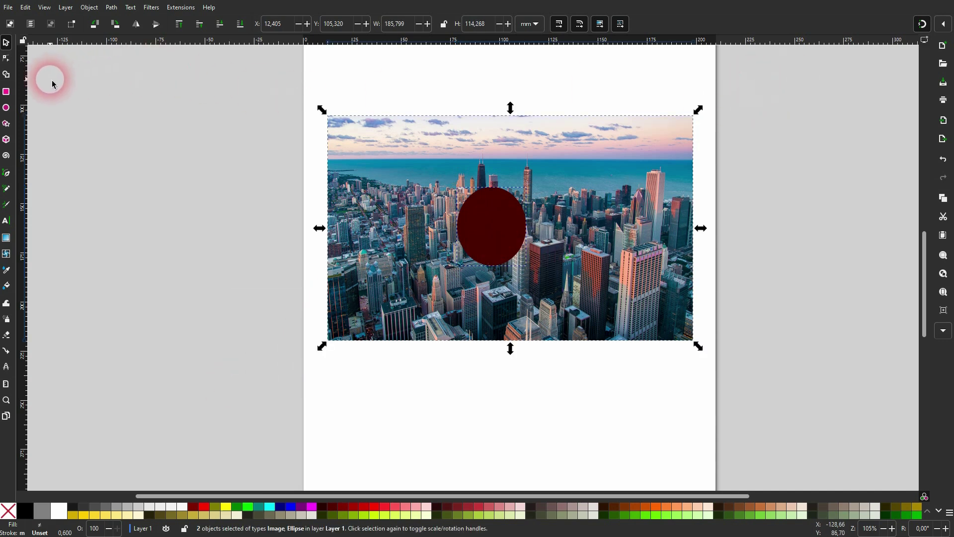
left_click(208, 238)
Draw a small ellipse at the photo's centre and select it together with the photo.
left_click(6, 107)
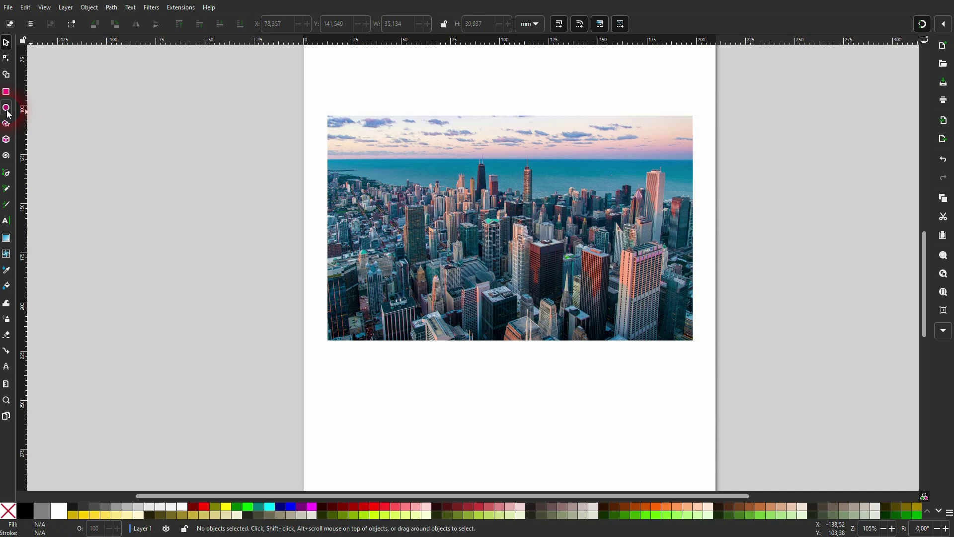
left_click_drag(491, 271, 481, 262)
left_click_drag(480, 211, 510, 228)
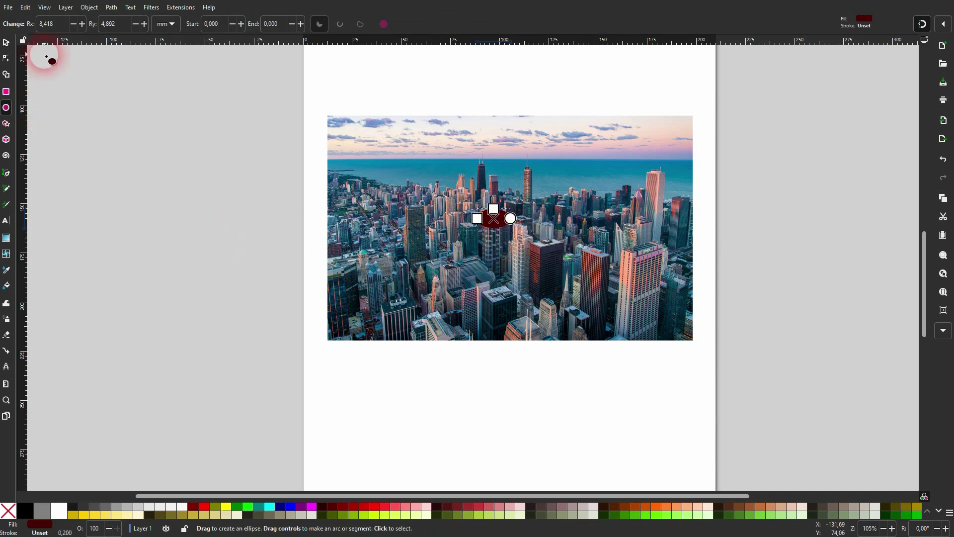
left_click(6, 43)
left_click_drag(189, 341, 752, 75)
Remove the photo fragments around the small ellipse using Shape Builder's remove mode.
left_click(7, 75)
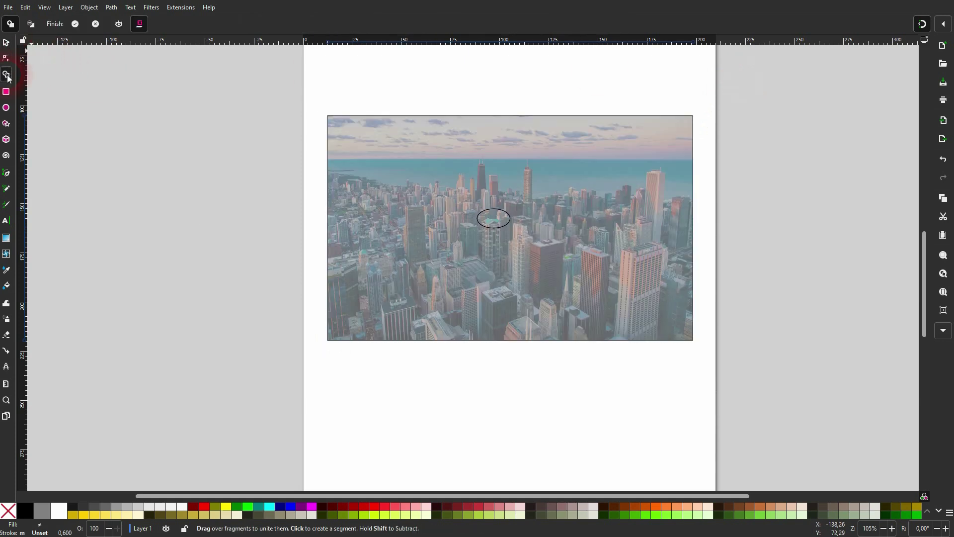
left_click(29, 26)
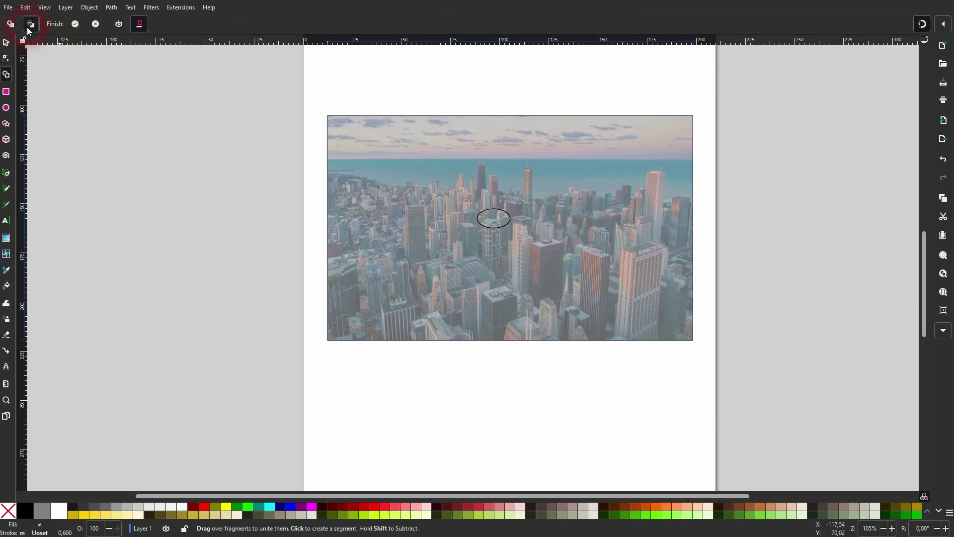
mouse_move(351, 213)
left_mouse_down()
mouse_move(508, 224)
mouse_move(496, 222)
mouse_move(500, 234)
mouse_move(443, 199)
mouse_move(106, 59)
left_mouse_up()
left_click(75, 26)
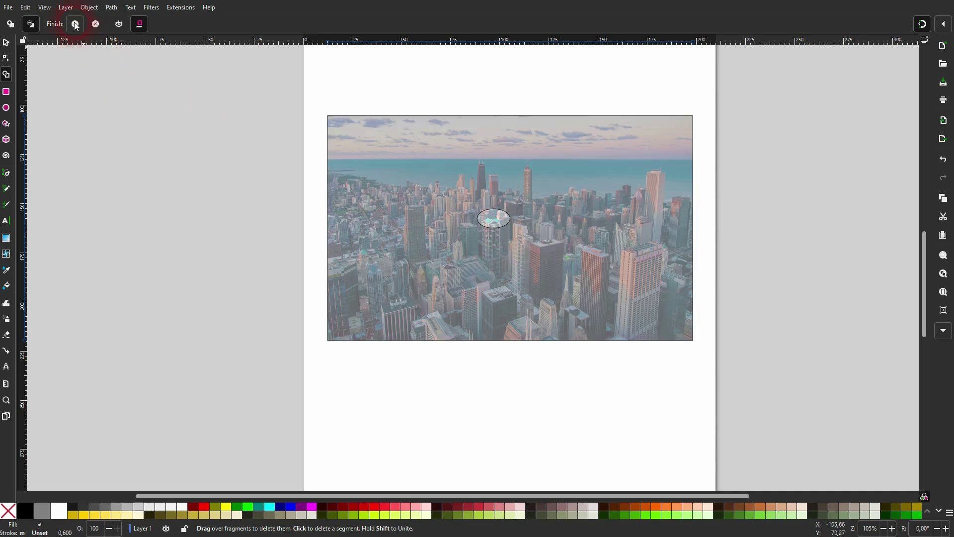
left_click(184, 252)
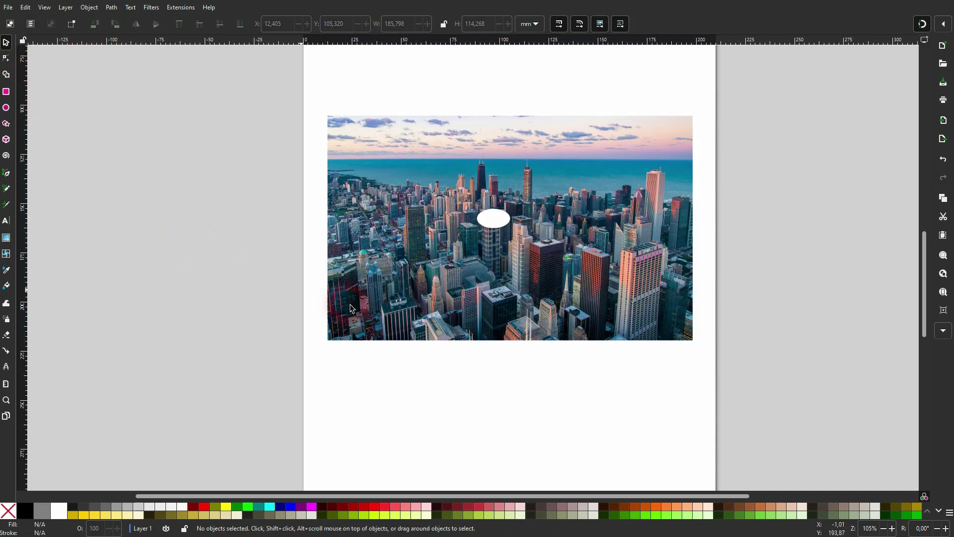
Shift the clipped image upward, undo that move, and deselect everything.
mouse_move(592, 256)
left_mouse_down()
mouse_move(552, 347)
mouse_move(587, 241)
mouse_move(547, 214)
left_mouse_up()
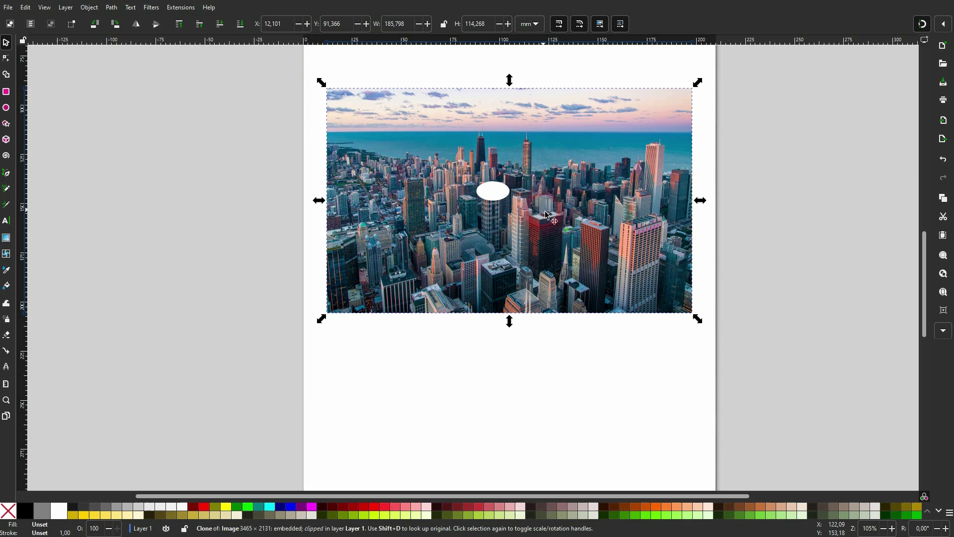
key("ctrl+z")
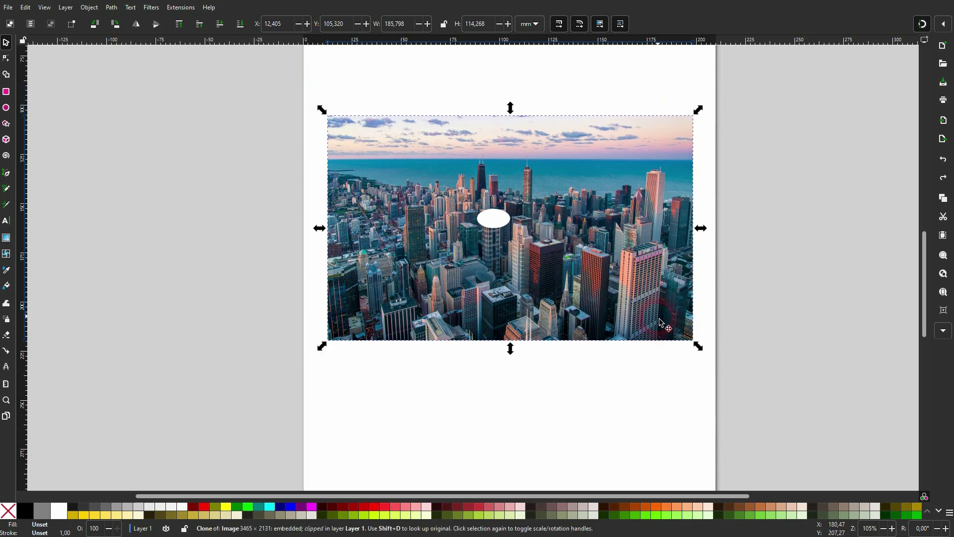
left_click(756, 258)
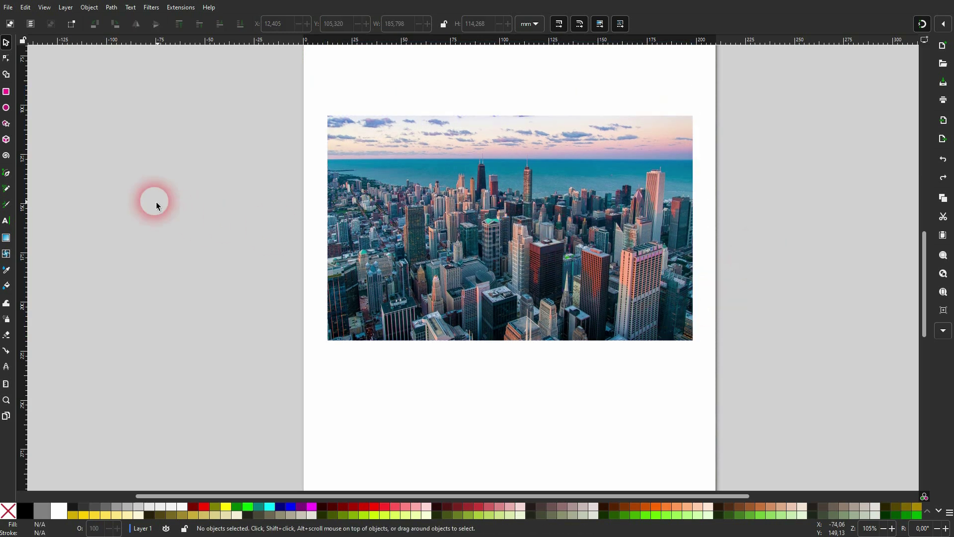
Type the word CITY on the photo, inserting the missing T before Y.
left_click(6, 220)
left_click(431, 239)
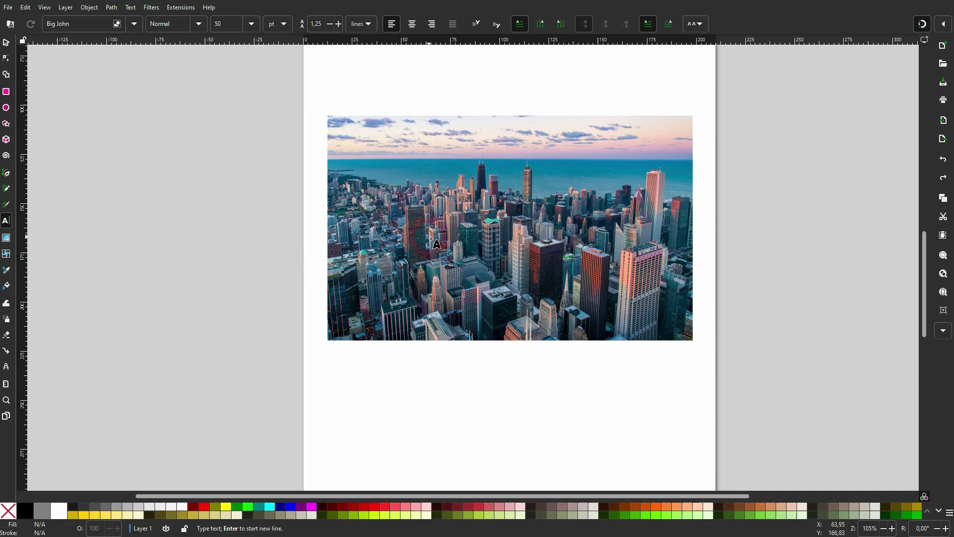
type("CIY")
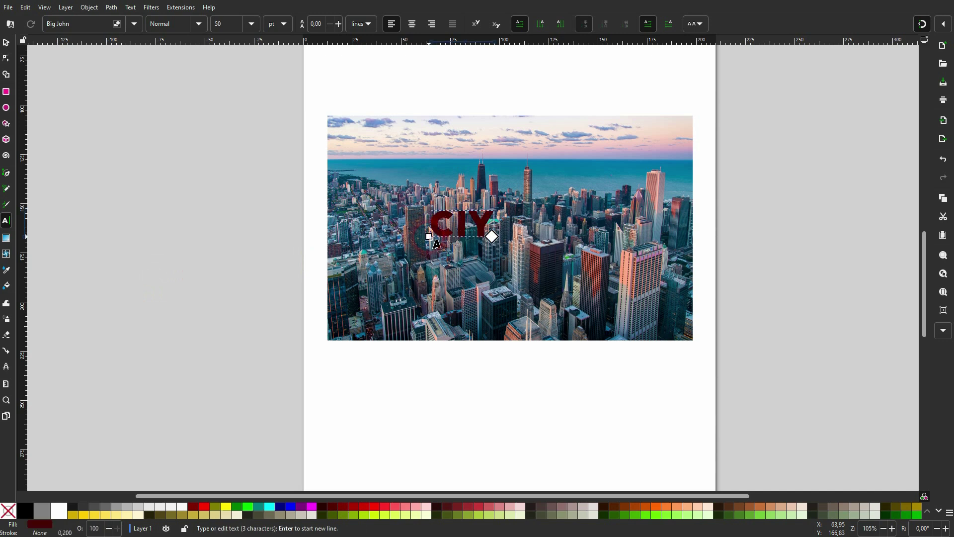
key("Left")
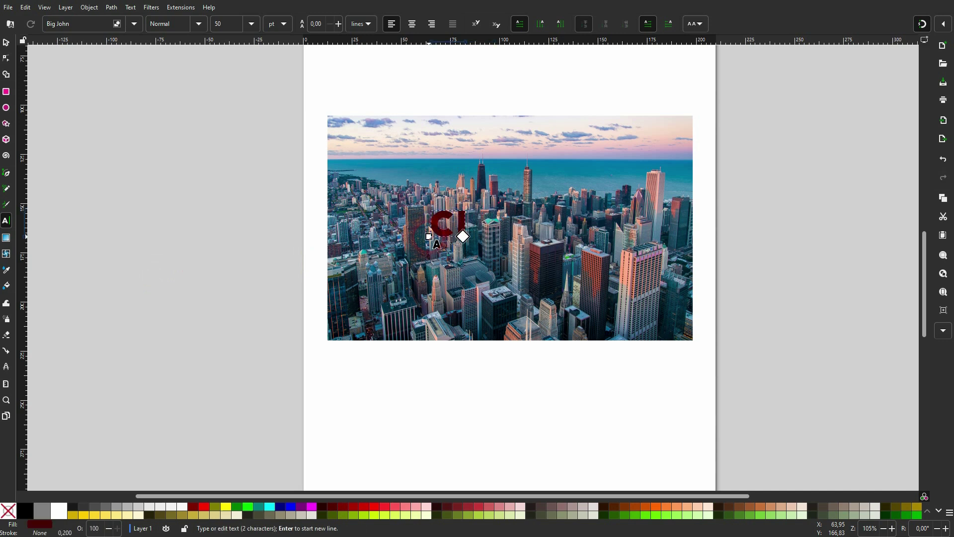
type("TY")
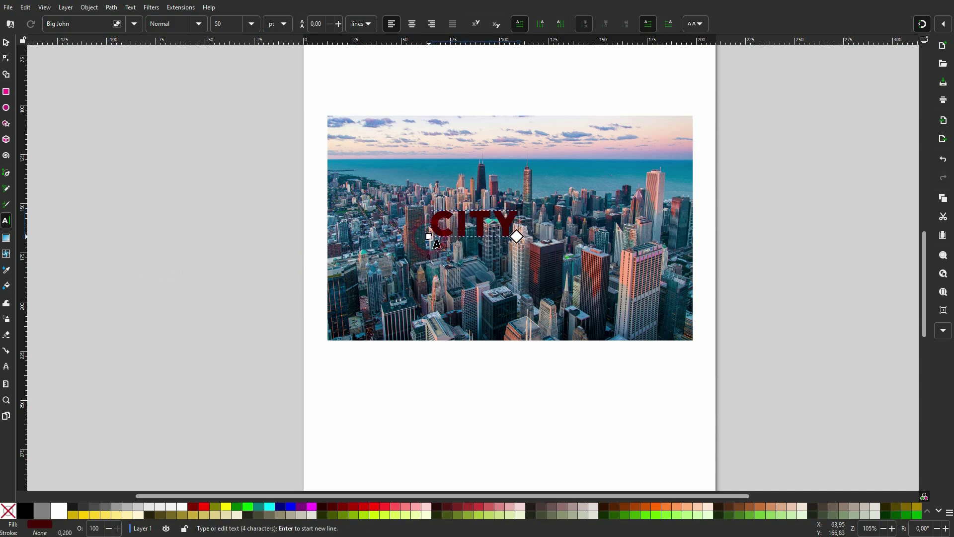
Enlarge the CITY text about threefold and centre it across the photo.
left_click(6, 43)
left_click_drag(522, 242, 660, 286)
left_click_drag(603, 232, 639, 252)
left_click_drag(239, 411, 785, 61)
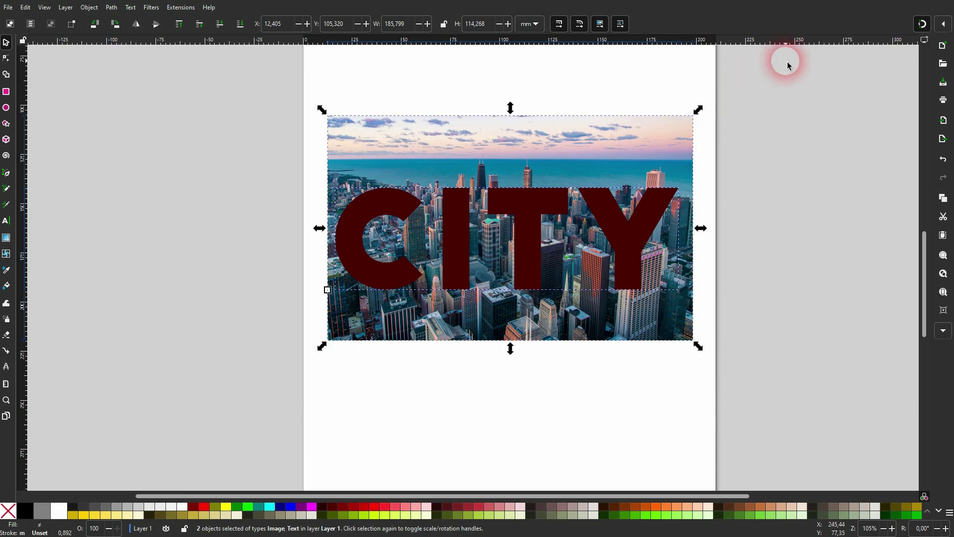
Select the photo and CITY text, then unite the photo fragments inside each letter in Shape Builder.
left_click(434, 386)
left_click(457, 286)
left_click_drag(251, 383, 773, 70)
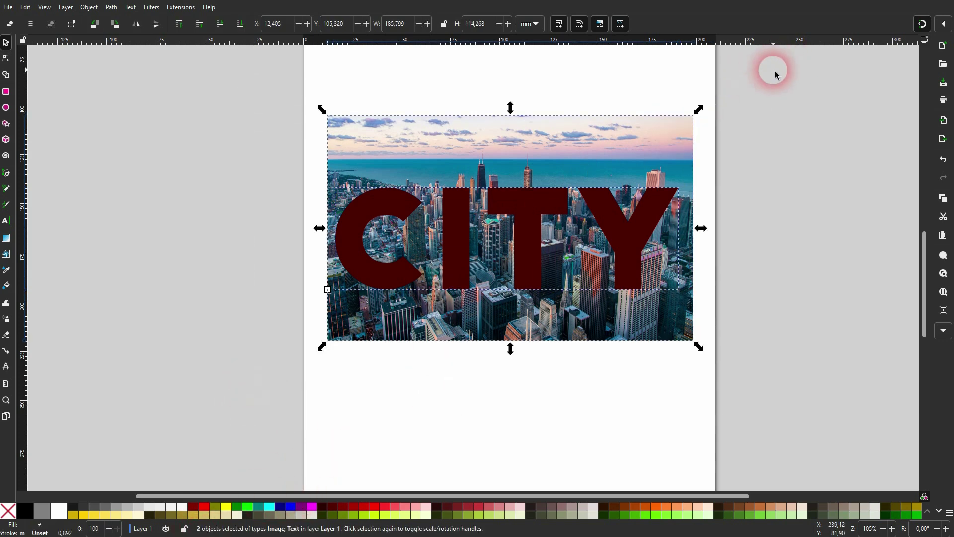
left_click(7, 79)
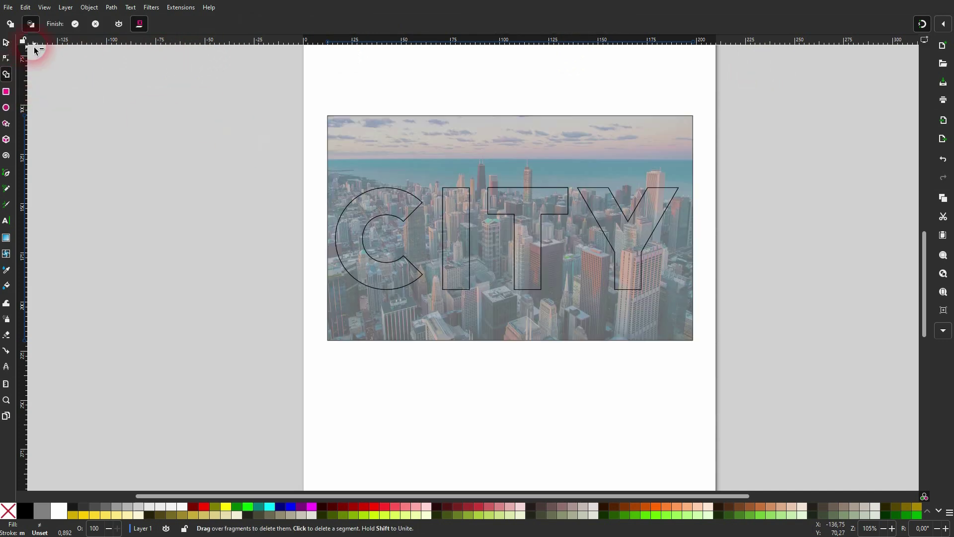
left_click(10, 25)
mouse_move(393, 199)
left_mouse_down()
mouse_move(469, 220)
mouse_move(531, 212)
mouse_move(623, 220)
left_mouse_up()
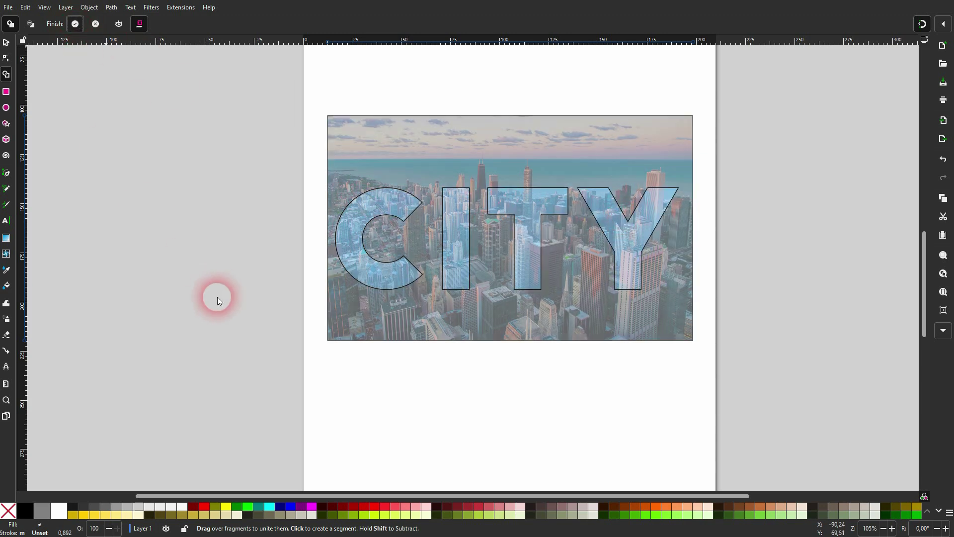
key("Return")
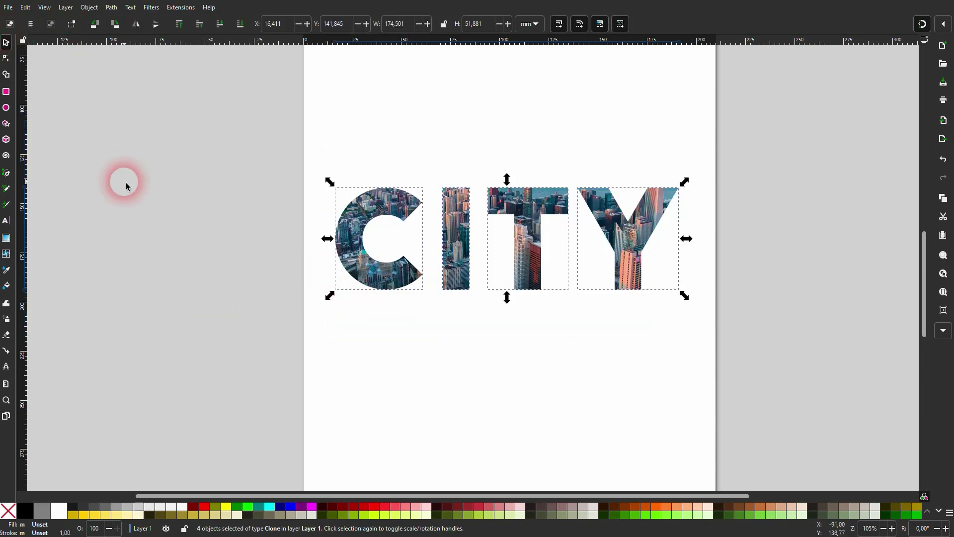
Release the clip from the C letter.
left_click(377, 256)
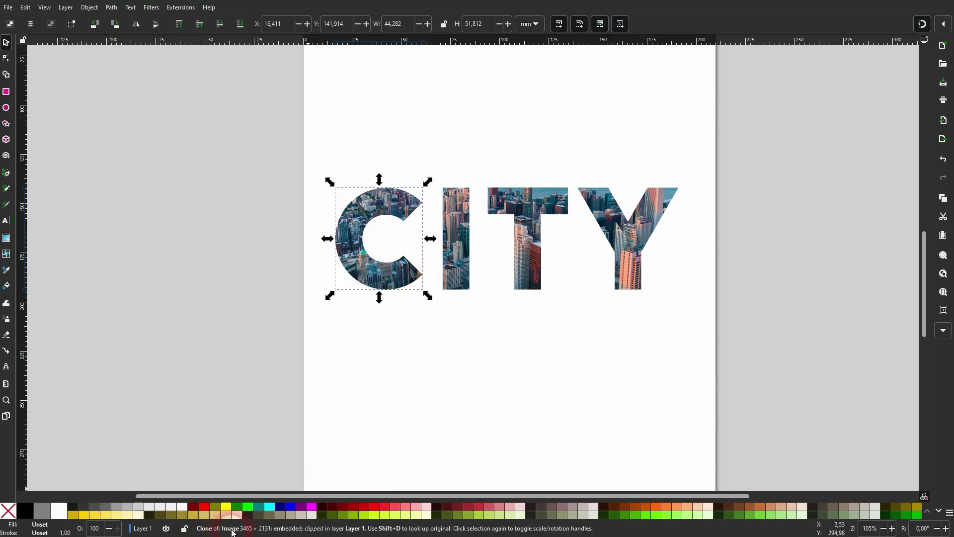
right_click(365, 192)
left_click(311, 301)
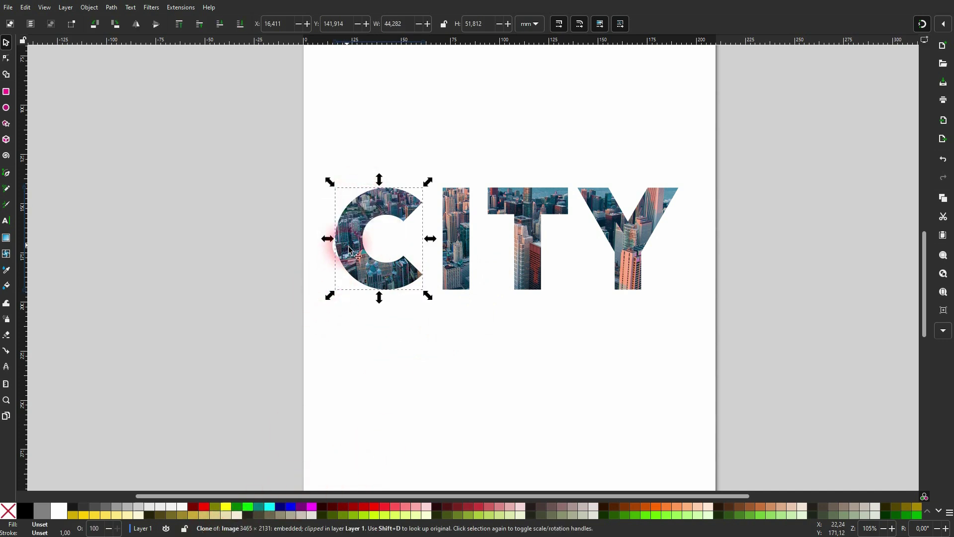
right_click(350, 251)
left_click(374, 435)
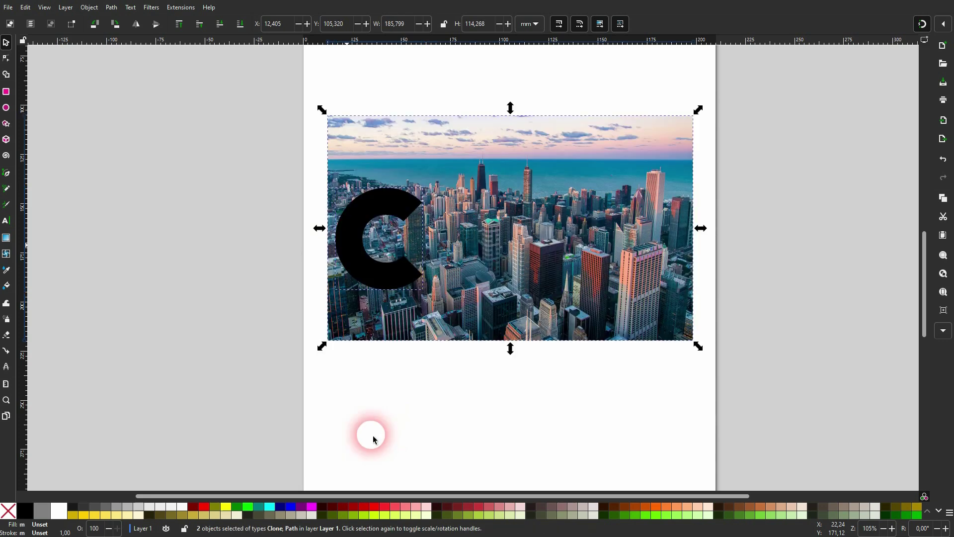
Drag the freed skyline photo clone off the page to the left.
left_click(756, 184)
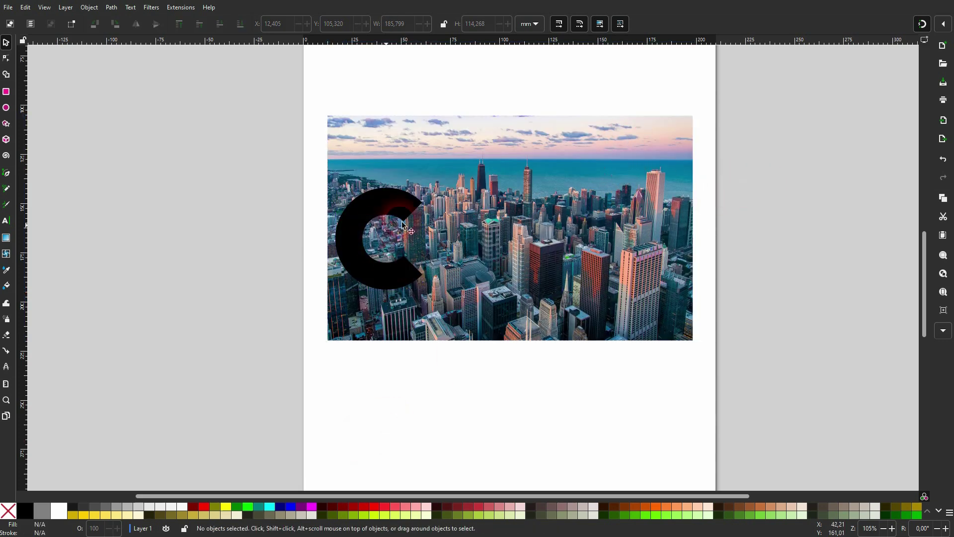
left_click_drag(566, 198, 266, 260)
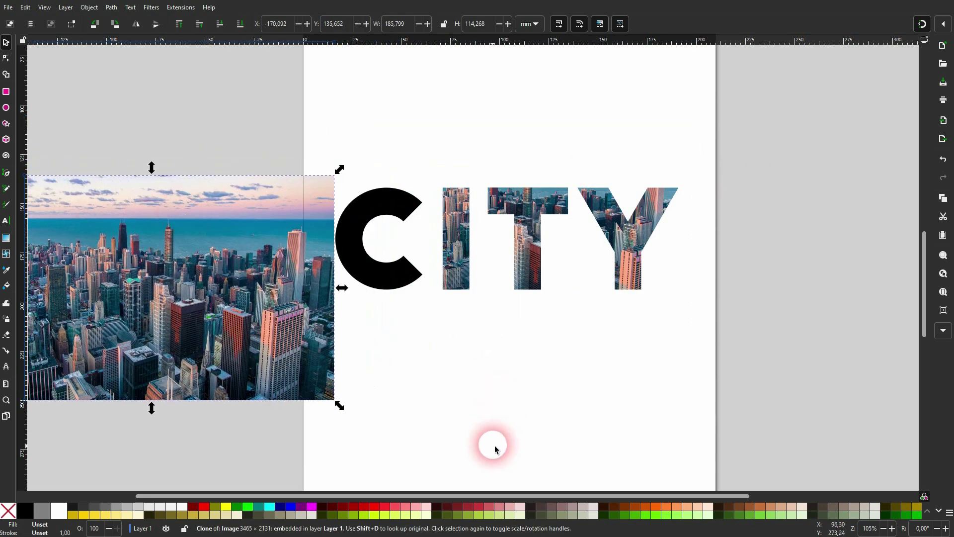
left_click_drag(454, 496, 373, 493)
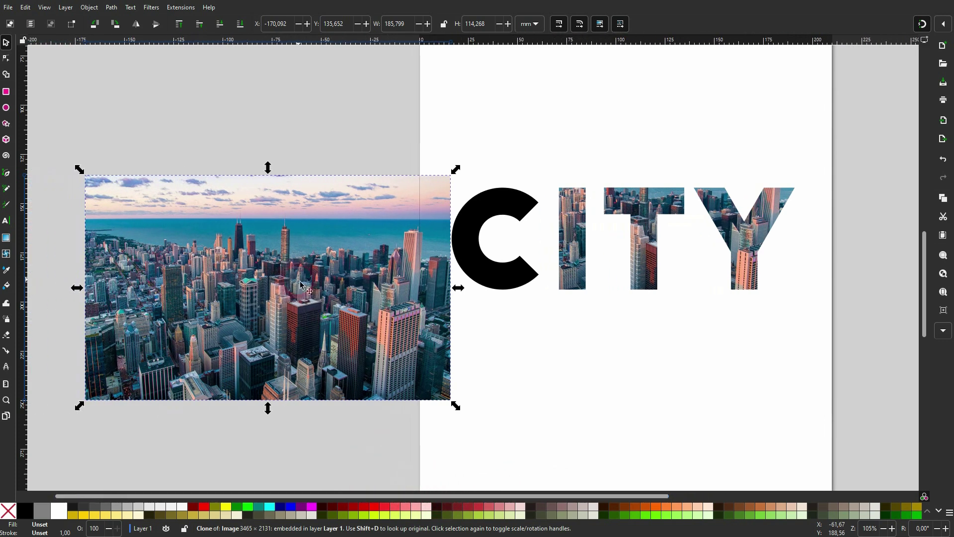
left_click_drag(301, 290, 270, 250)
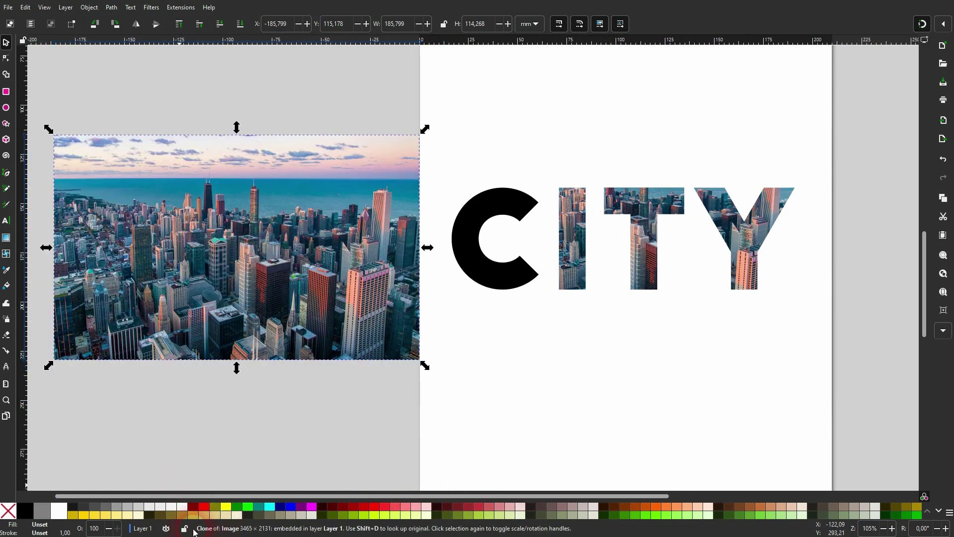
Draw a rectangle over the photo clone and select it together with the clone.
left_click(6, 92)
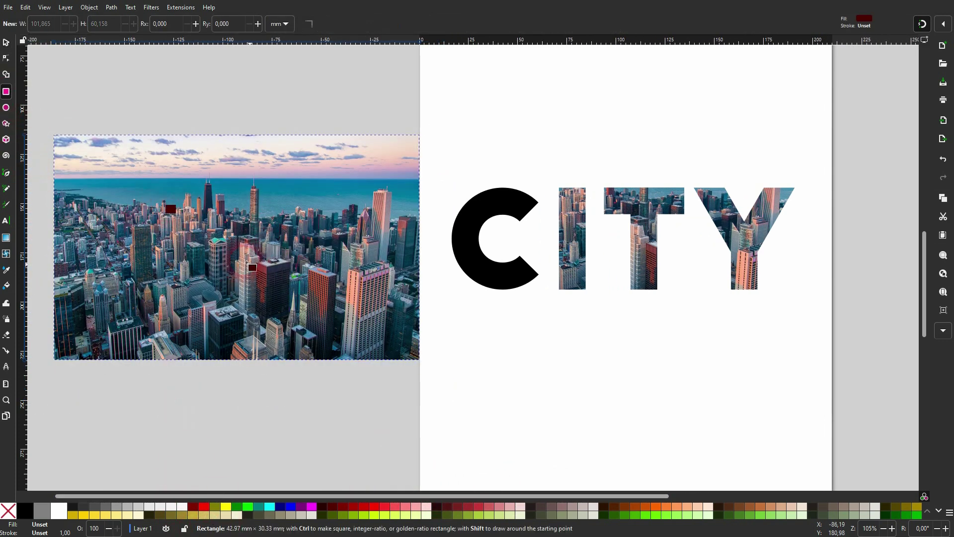
left_click_drag(165, 205, 299, 304)
left_click(6, 42)
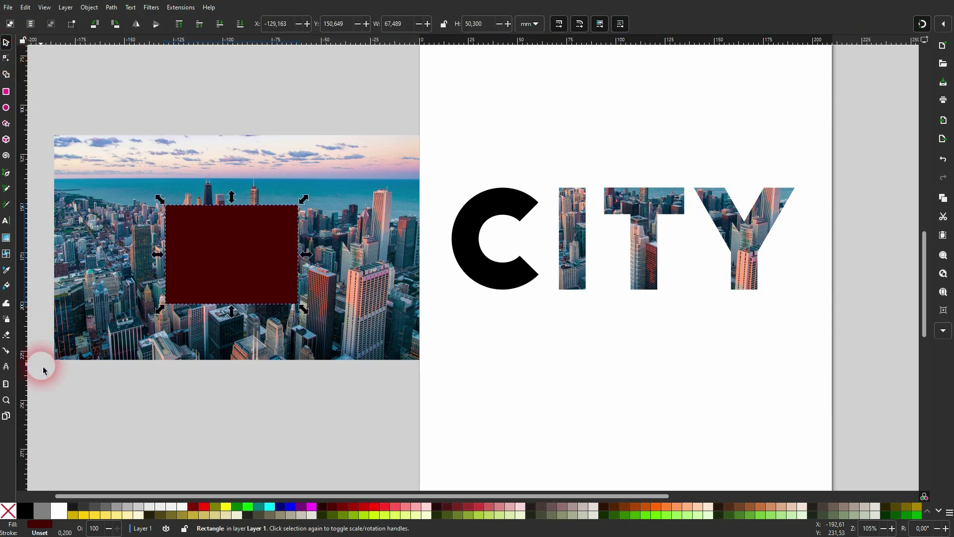
mouse_move(39, 367)
left_mouse_down()
mouse_move(332, 112)
mouse_move(433, 85)
left_mouse_up()
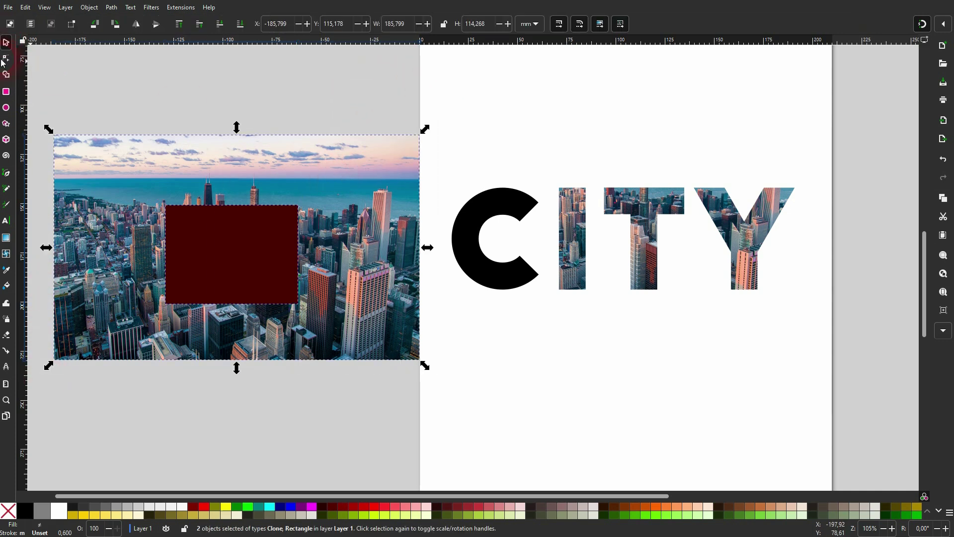
Use Shape Builder to keep the fragment inside the rectangle, then move the resulting black shape up and right.
left_click(6, 75)
left_click(225, 257)
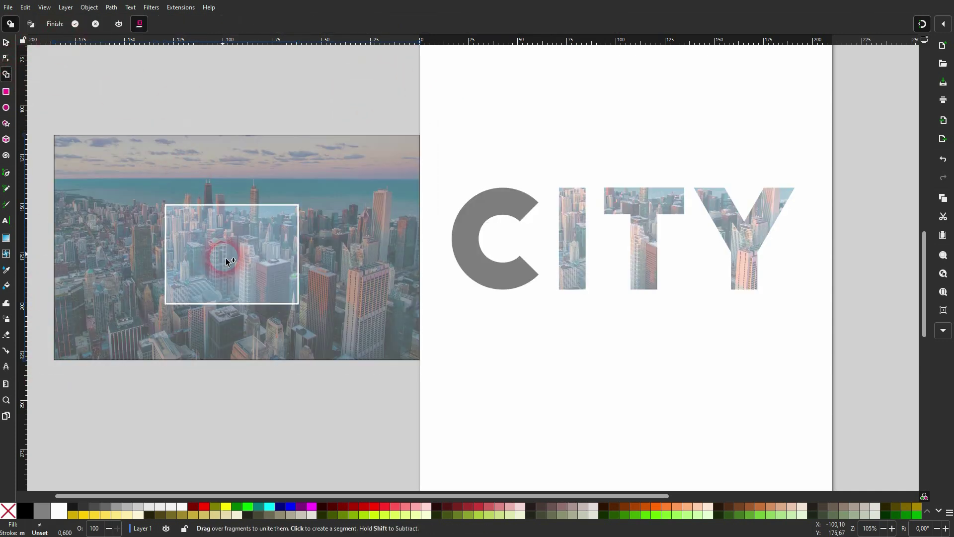
left_click(76, 24)
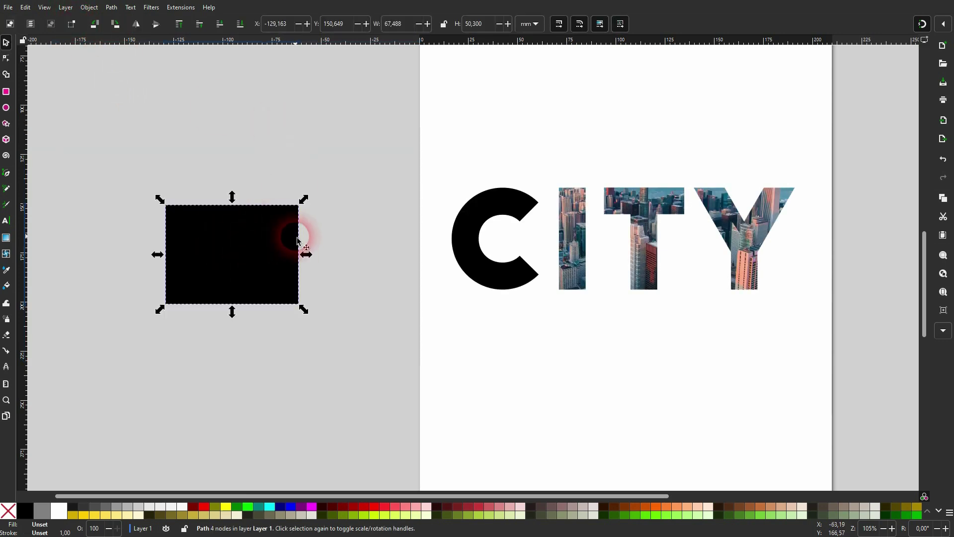
left_click_drag(261, 243, 328, 171)
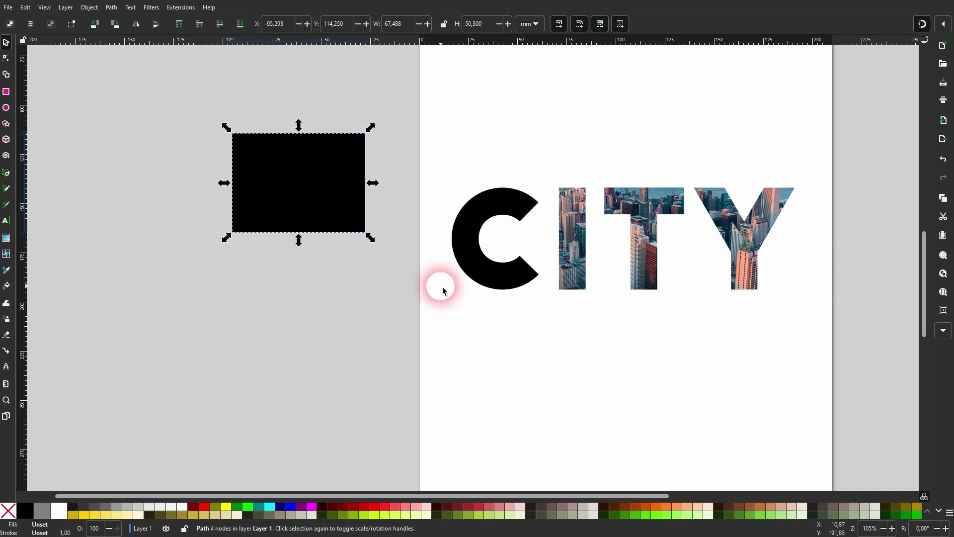